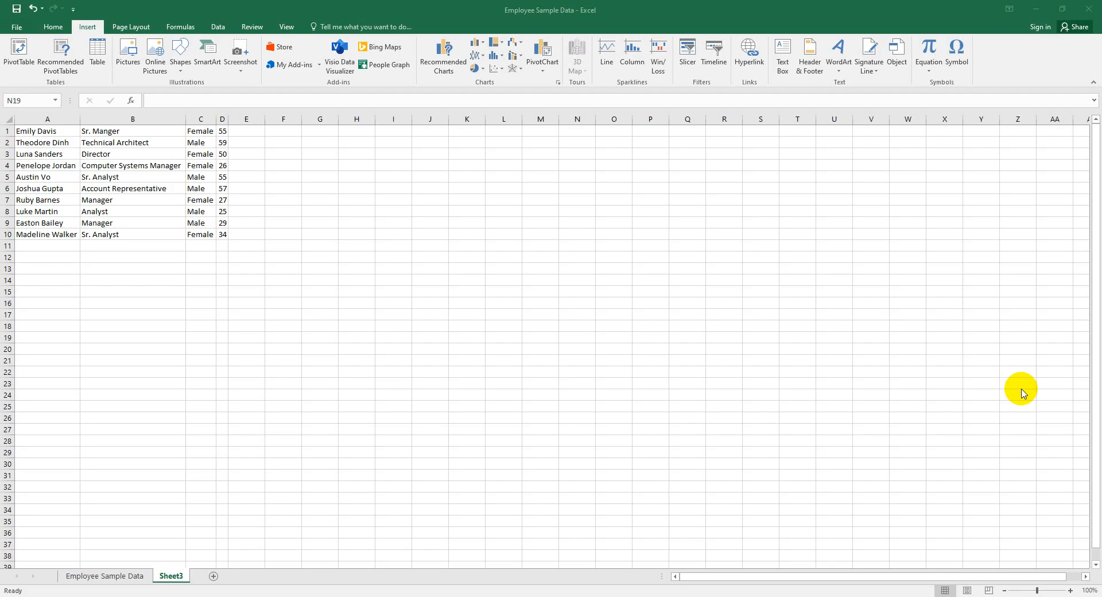
Insert the preset Area of Circle equation and append all first-row basic math symbols in order, from ± through ∀.
left_click(930, 68)
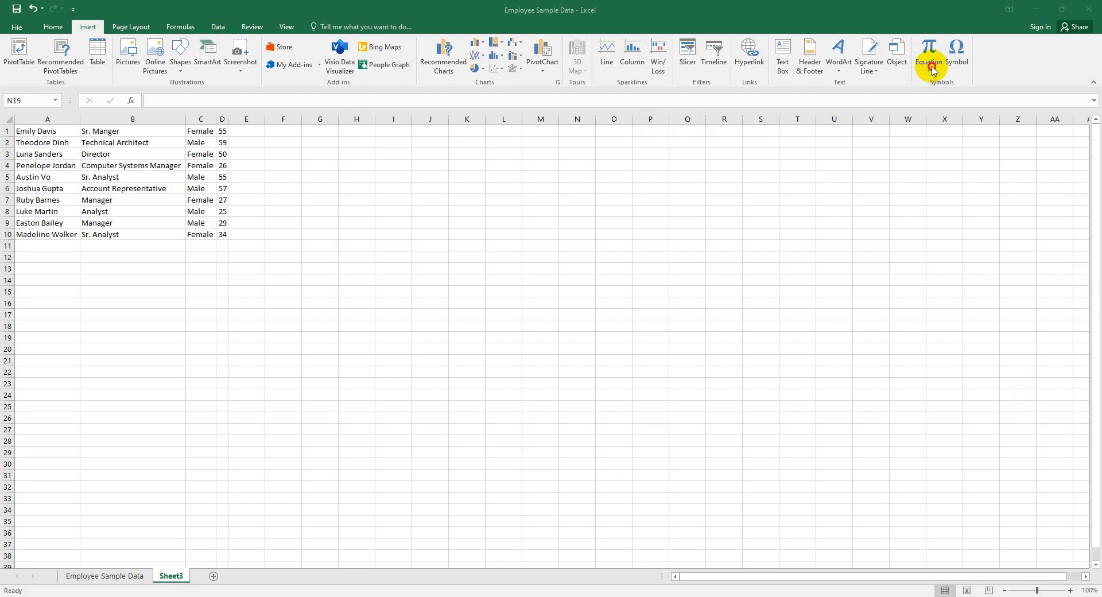
left_click(939, 108)
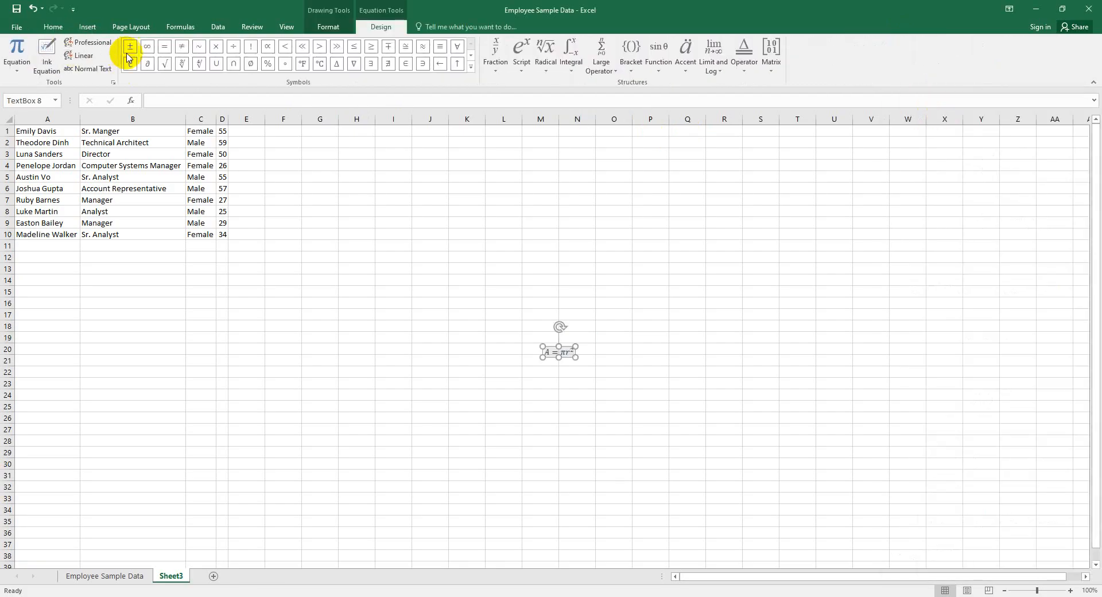
left_click(128, 52)
left_click(147, 54)
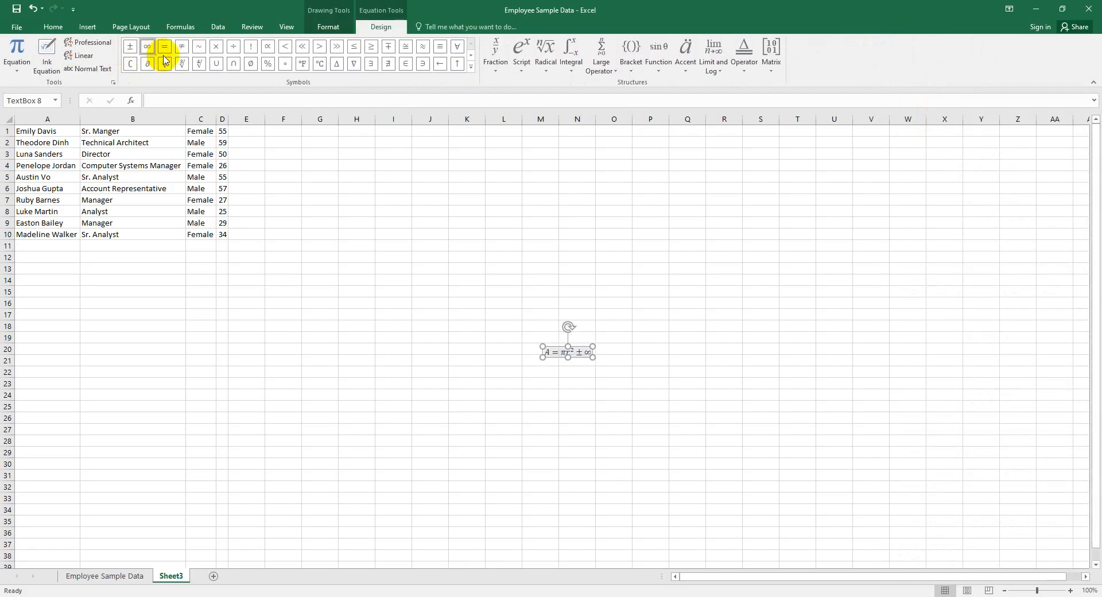
left_click(165, 50)
left_click(181, 50)
left_click(199, 49)
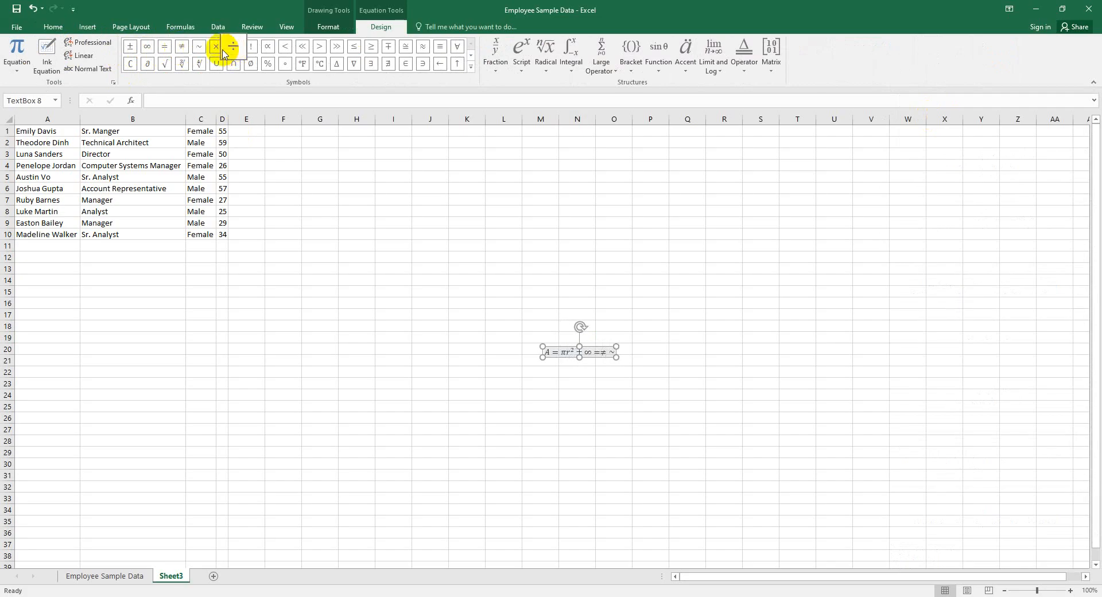
left_click(217, 48)
left_click(233, 48)
left_click(251, 50)
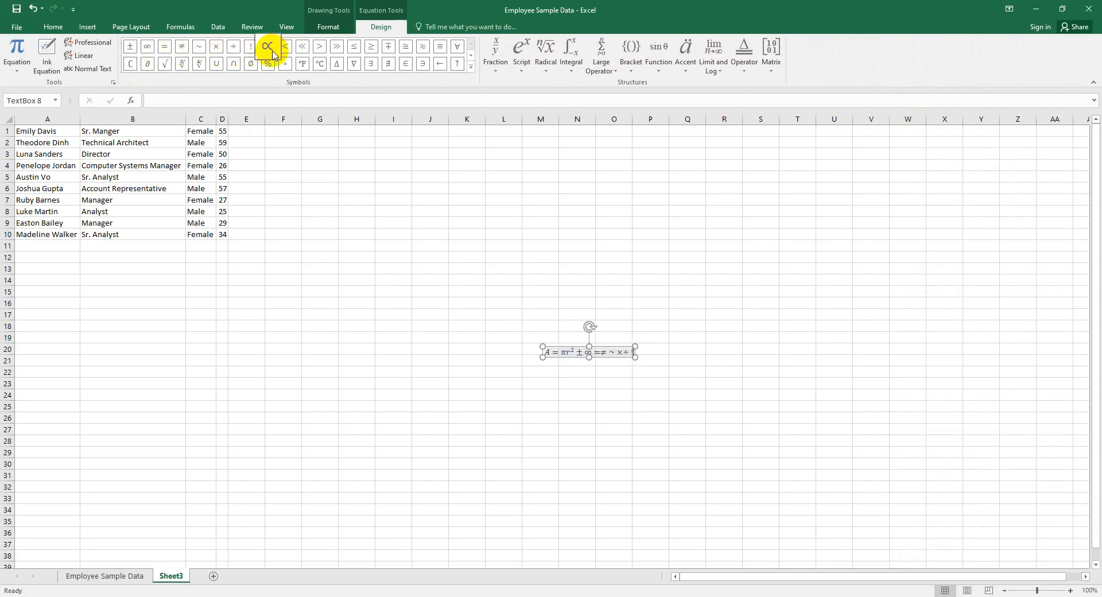
left_click(268, 49)
left_click(285, 50)
left_click(302, 49)
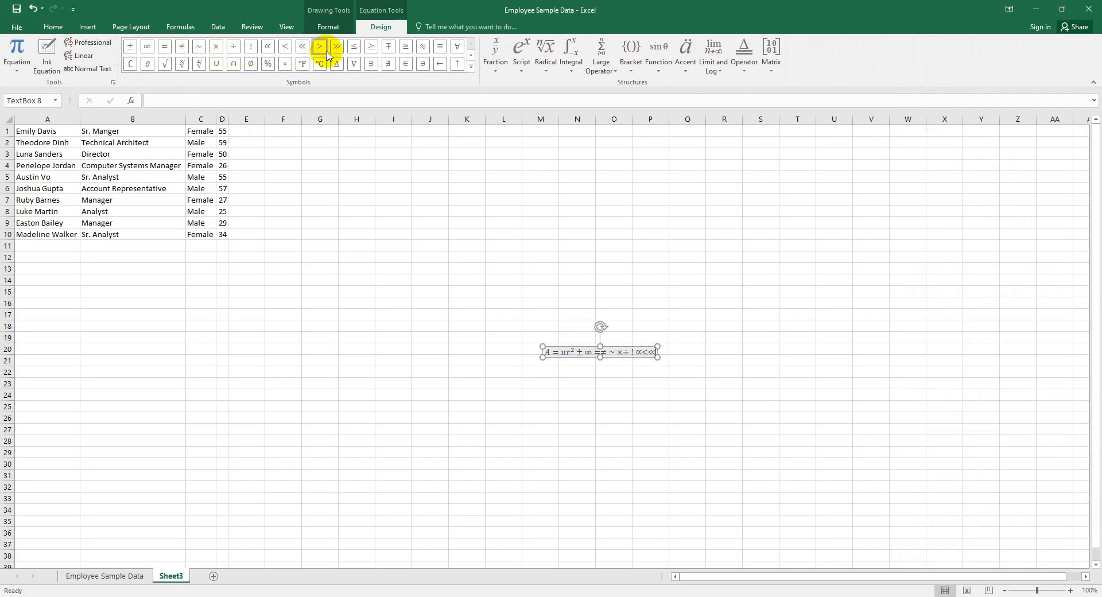
left_click(320, 50)
left_click(336, 49)
left_click(354, 49)
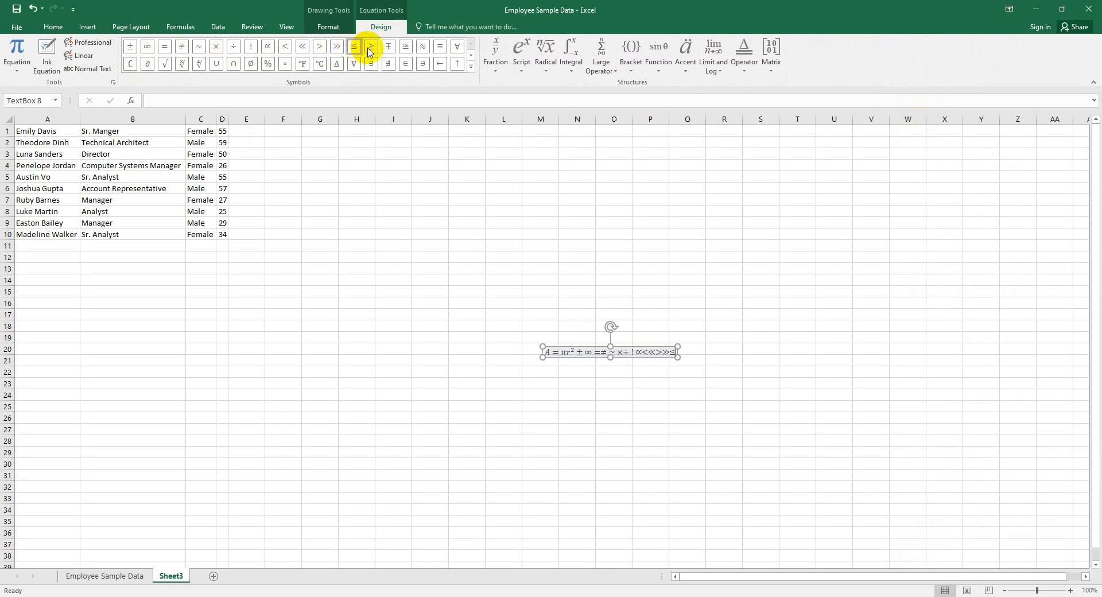
left_click(371, 50)
left_click(388, 50)
left_click(414, 50)
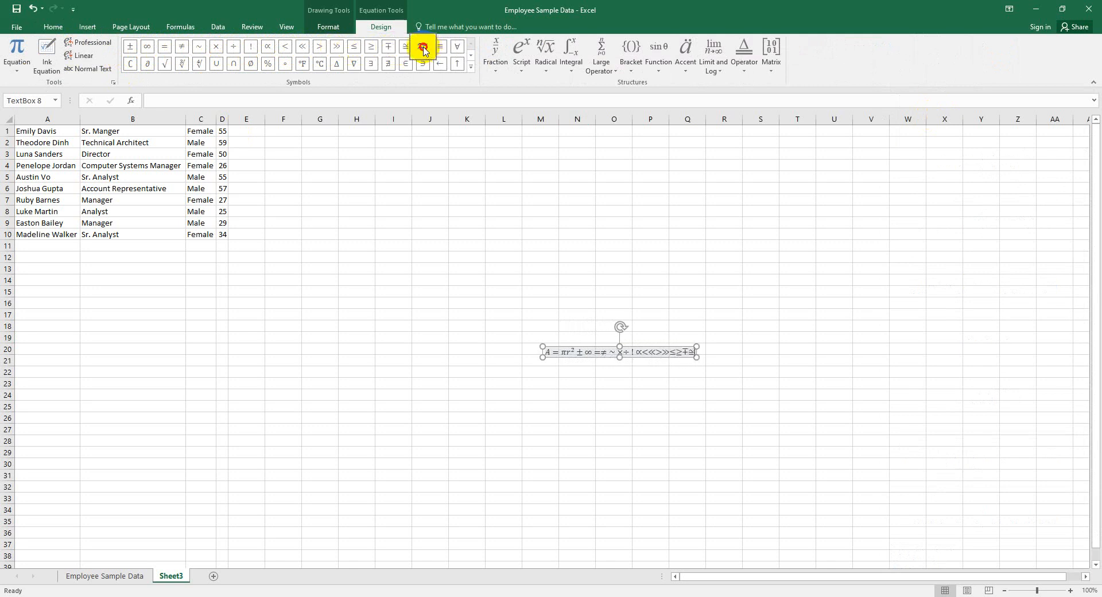
left_click(423, 50)
left_click(440, 50)
left_click(458, 50)
Append all second-row basic math symbols to the equation in reverse order, from ↑ back through ∁.
left_click(458, 64)
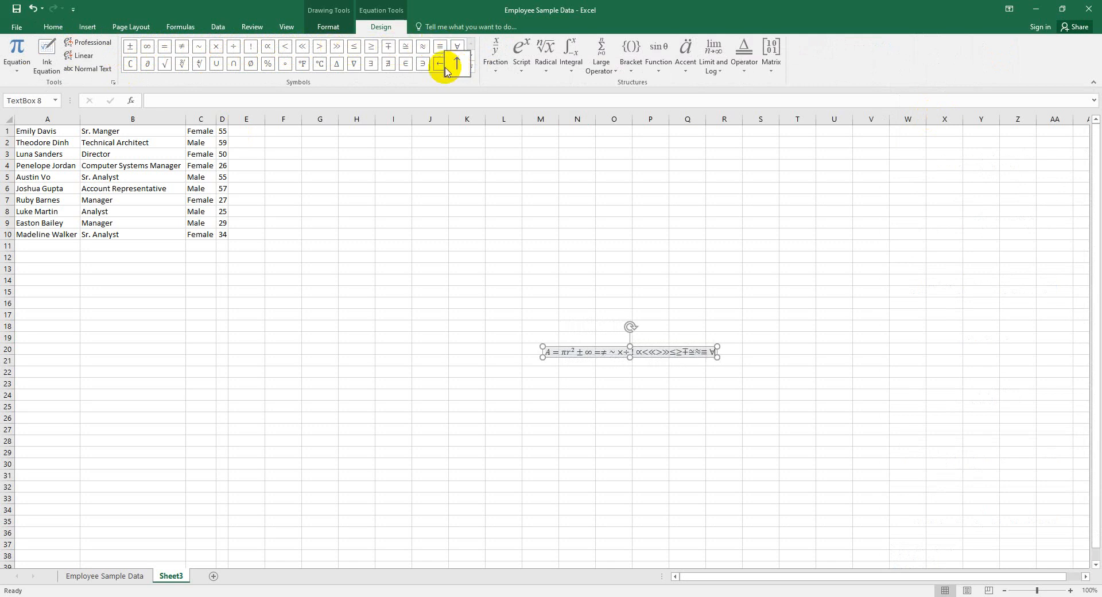
left_click(441, 64)
left_click(423, 64)
left_click(401, 65)
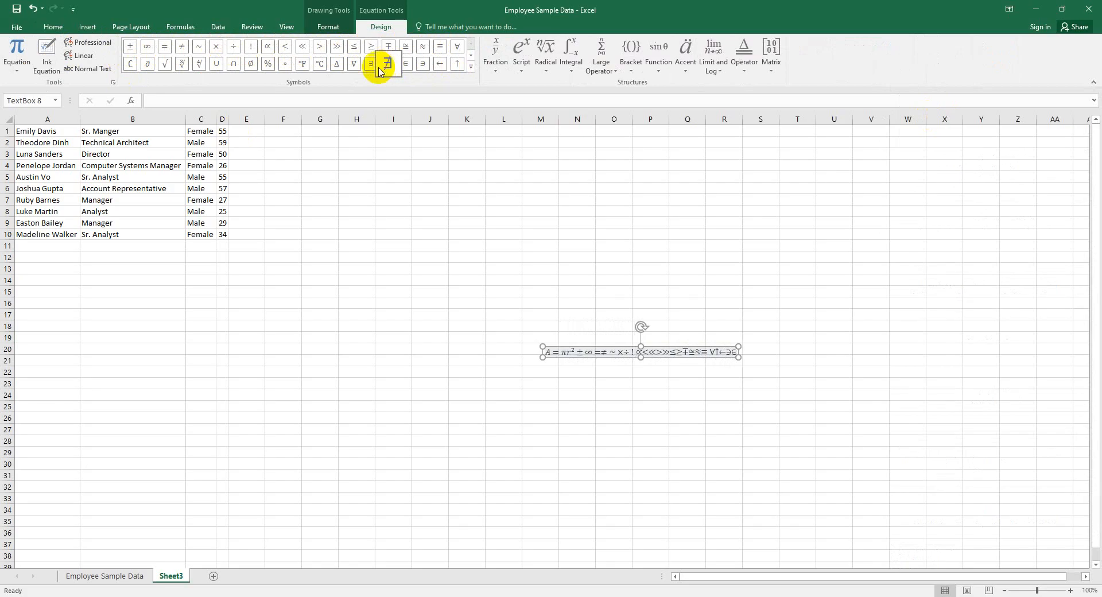
left_click(388, 65)
left_click(371, 64)
left_click(355, 64)
left_click(337, 66)
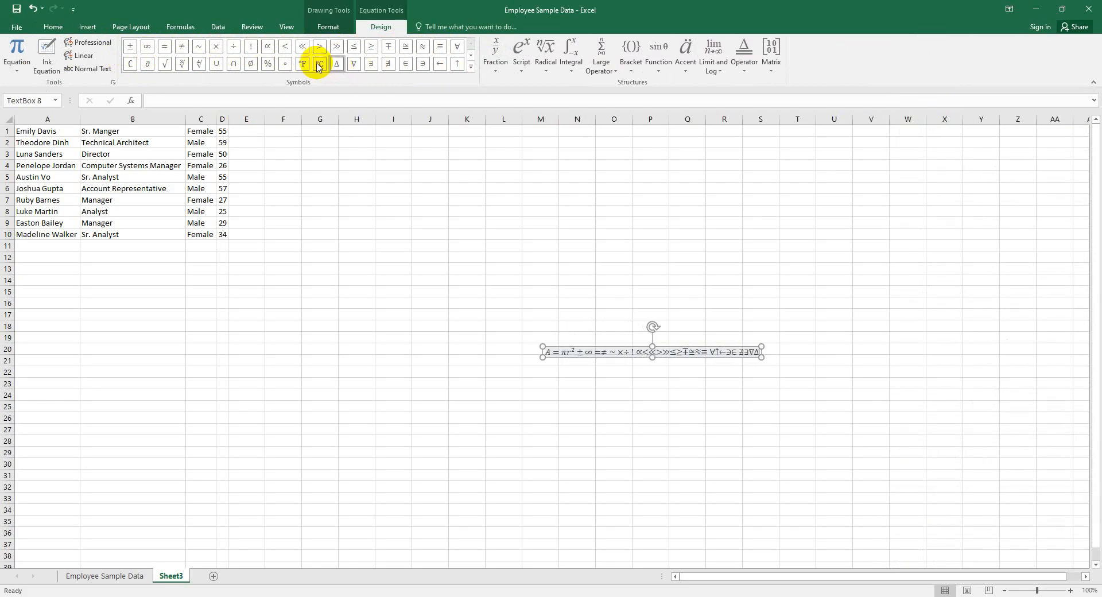
left_click(320, 65)
left_click(302, 64)
left_click(285, 64)
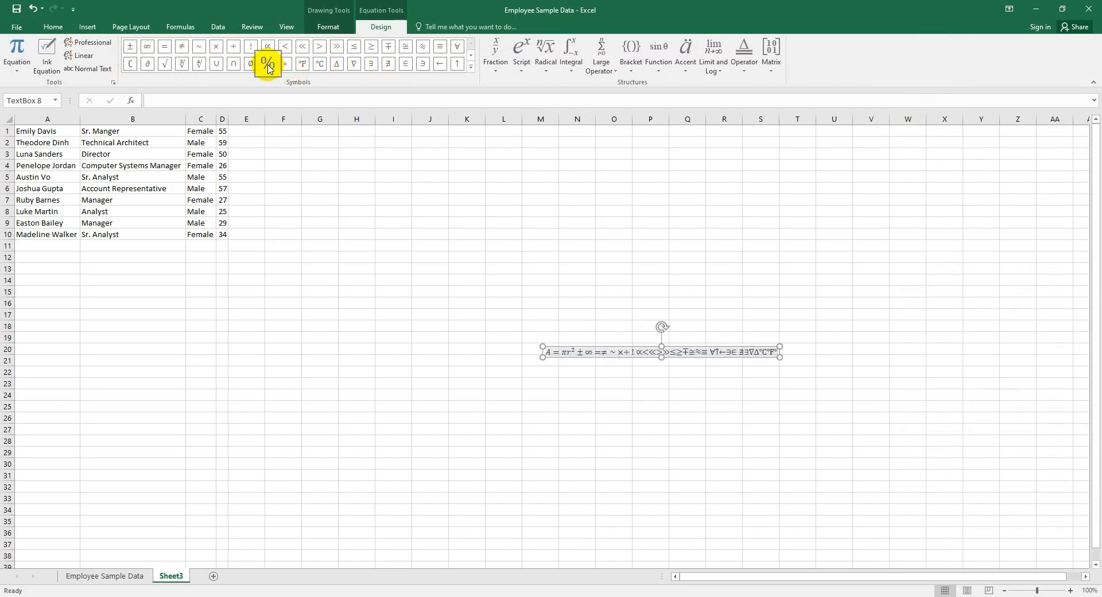
left_click(268, 65)
left_click(250, 64)
left_click(233, 65)
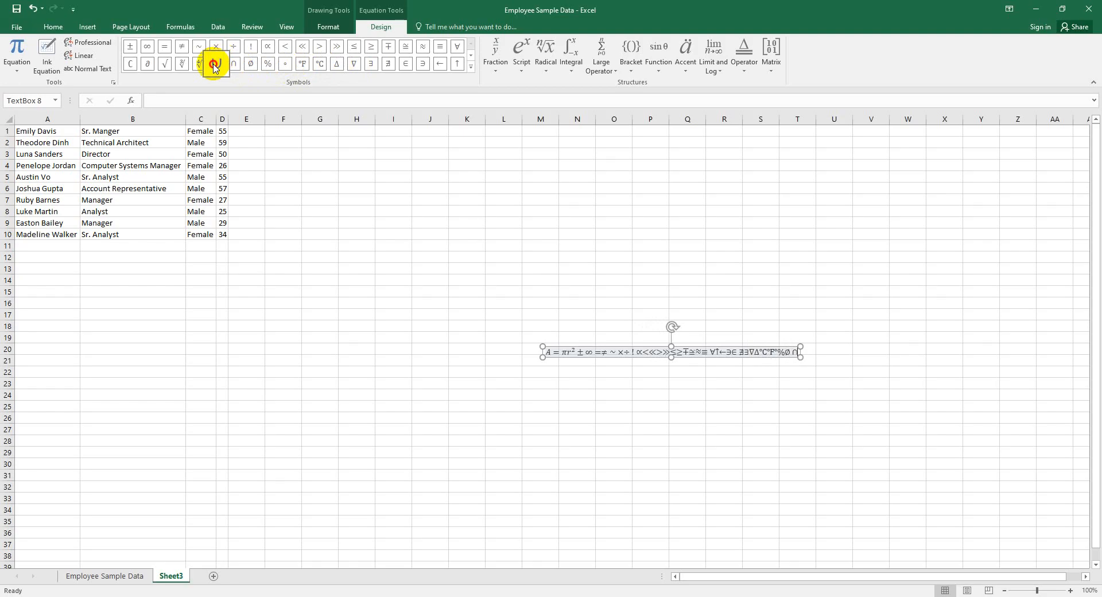
left_click(217, 64)
left_click(199, 65)
left_click(182, 64)
left_click(161, 64)
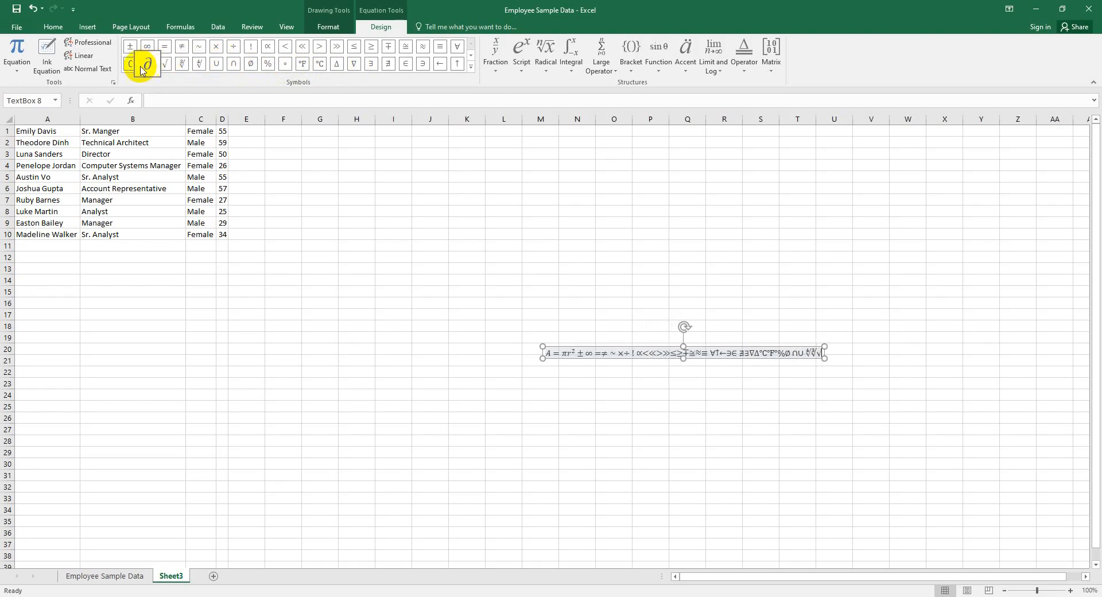
left_click(148, 64)
left_click(131, 64)
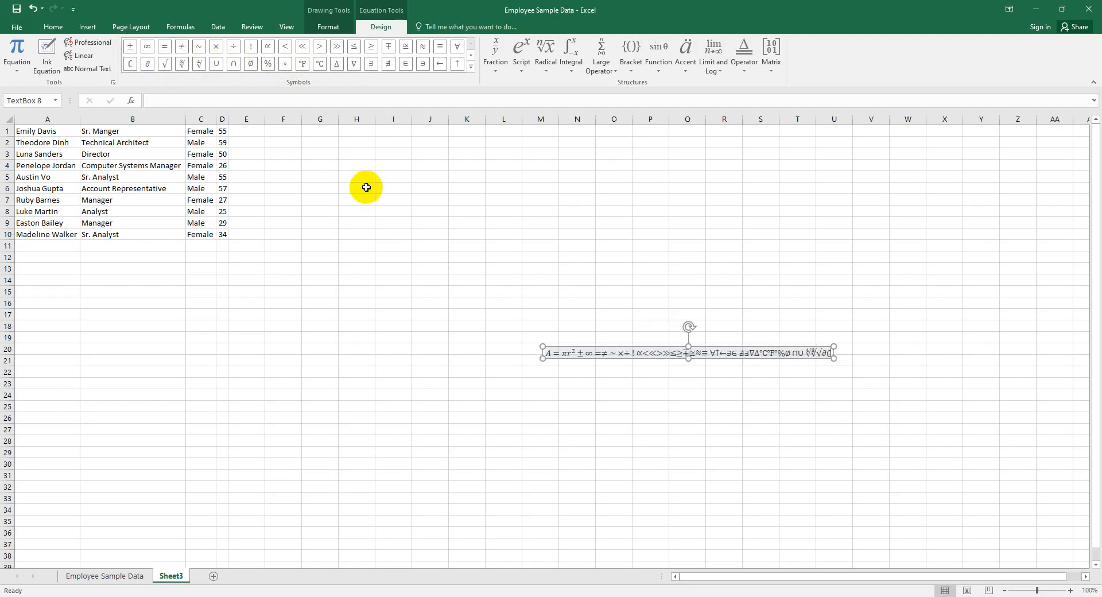
Append an empty stacked fraction to the end of the equation and leave equation editing at cell K13.
left_click(500, 72)
left_click(504, 116)
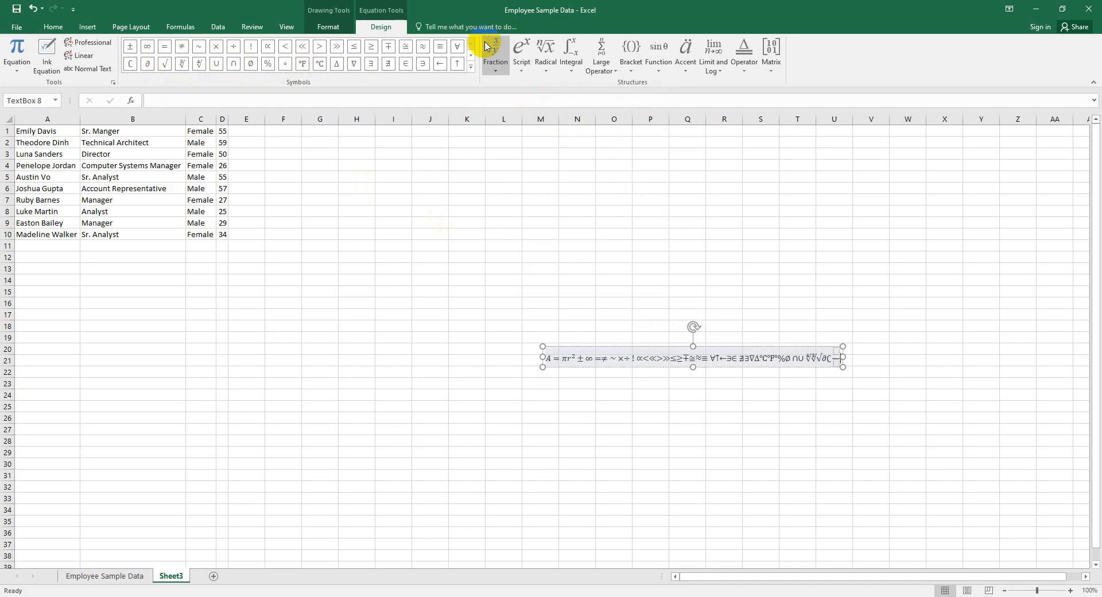
left_click(476, 263)
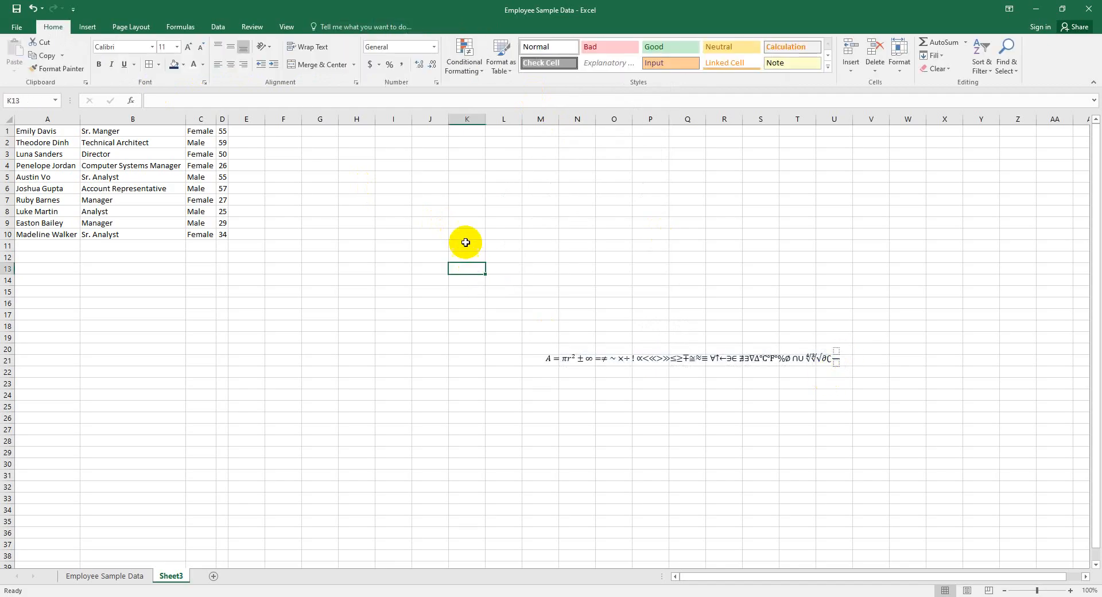
Insert a second Area of Circle equation, stretch its box up to row 7 and out to column G, and place the cursor inside.
left_click(97, 24)
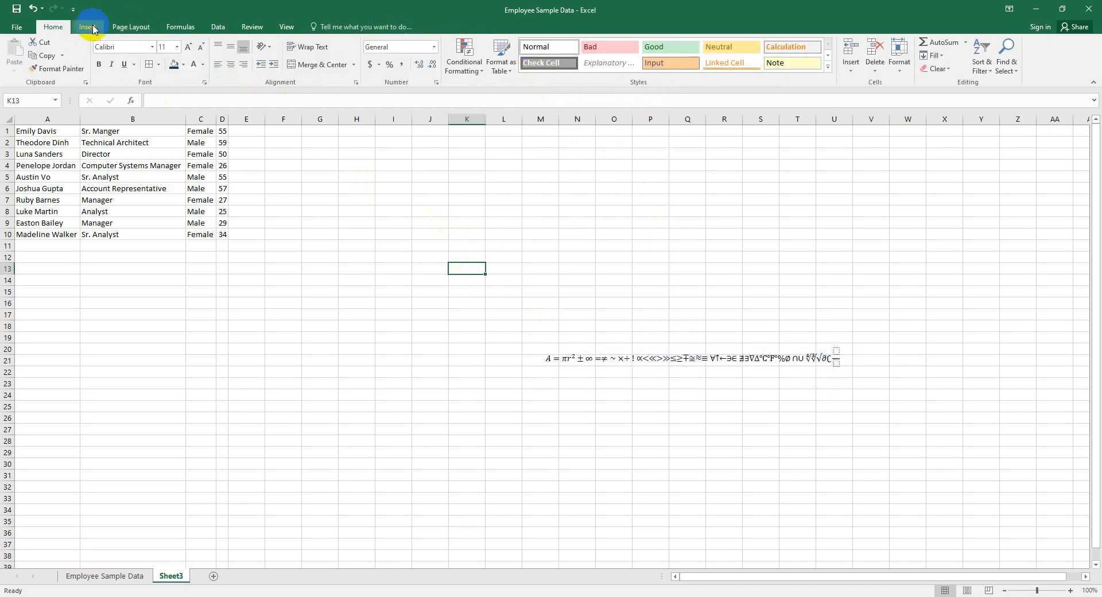
left_click(931, 73)
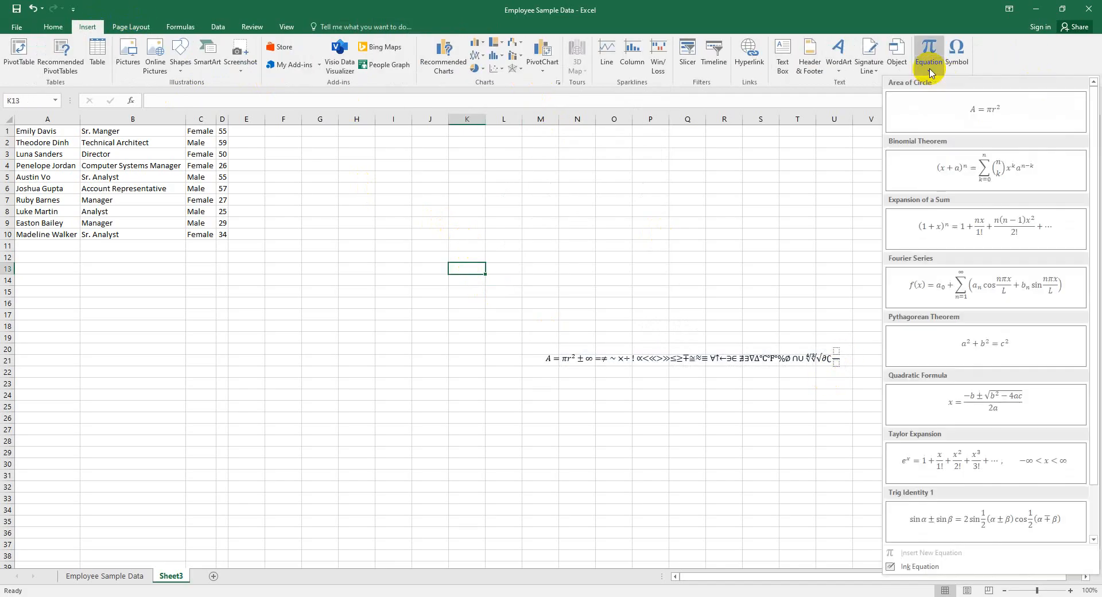
left_click(963, 117)
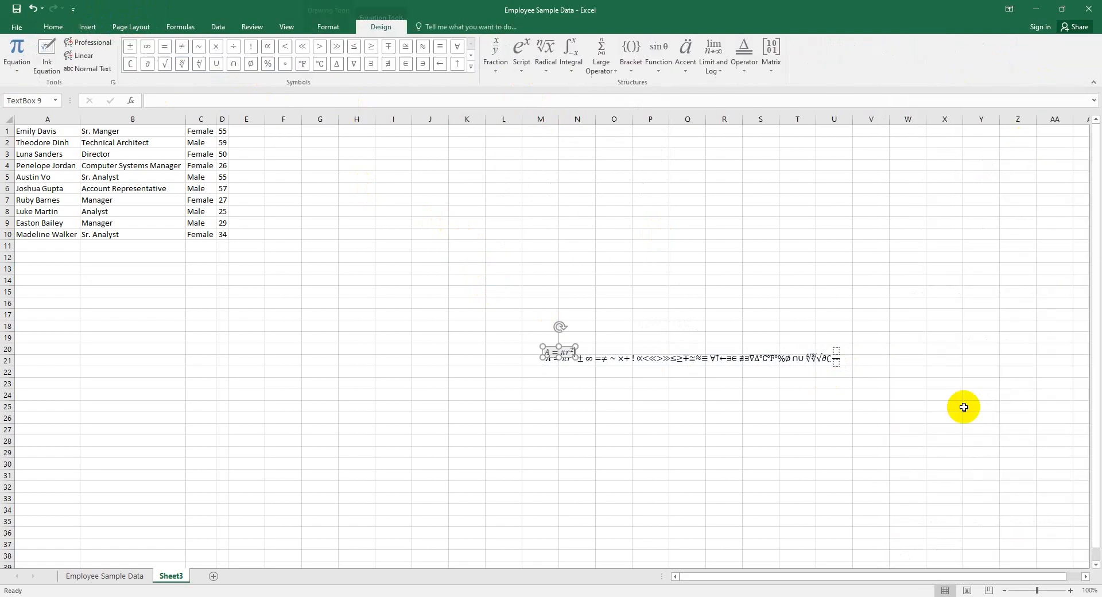
left_click_drag(540, 346, 304, 190)
double_click(473, 197)
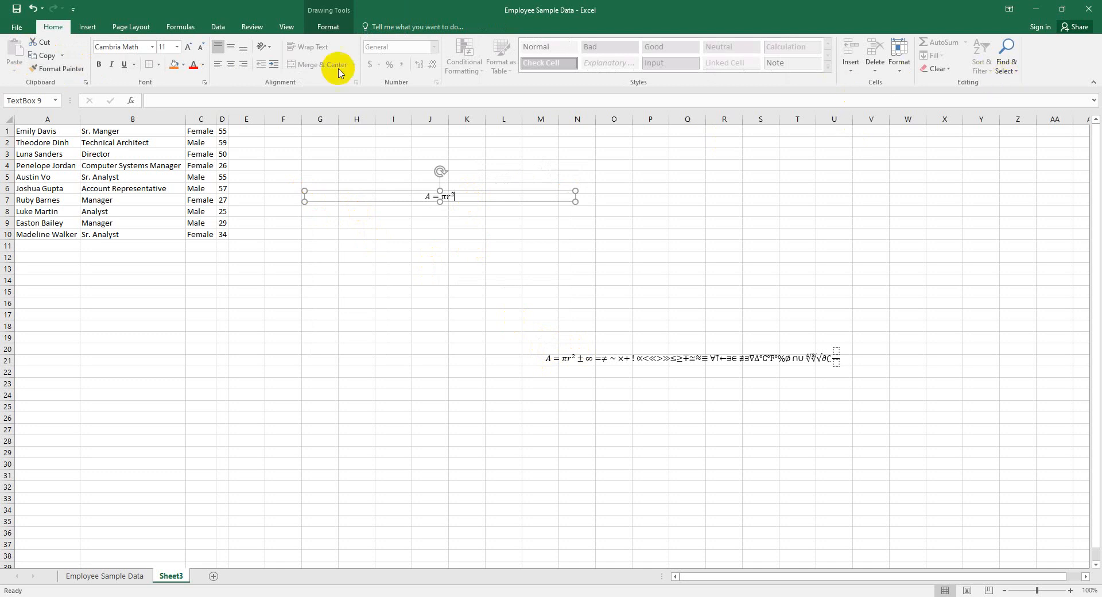
View the symbols available for the equation text box, then close the Symbol dialog without inserting any.
left_click(89, 26)
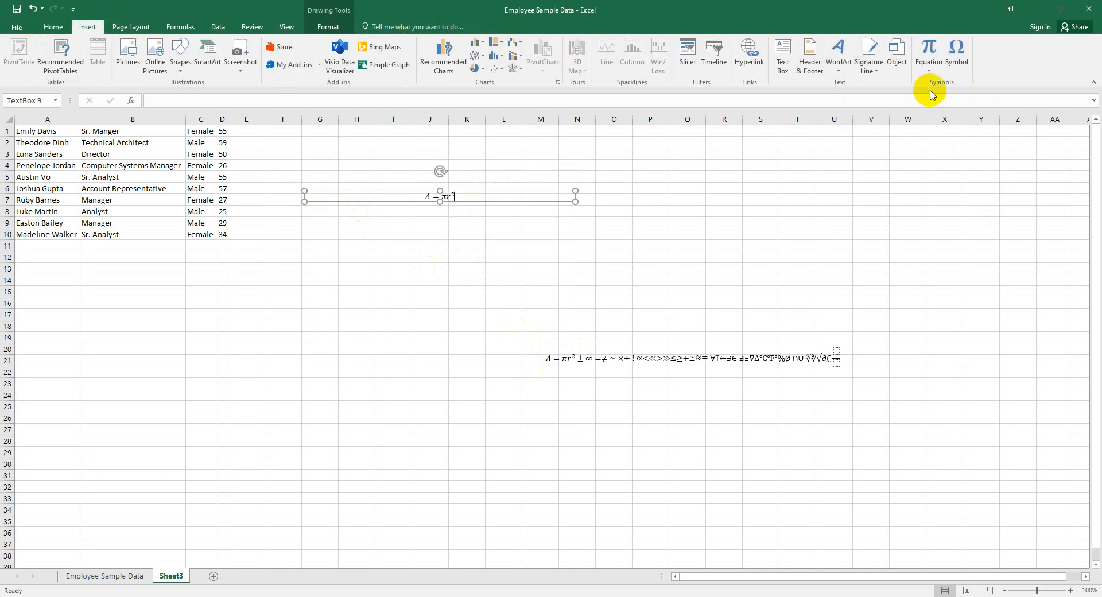
left_click(956, 53)
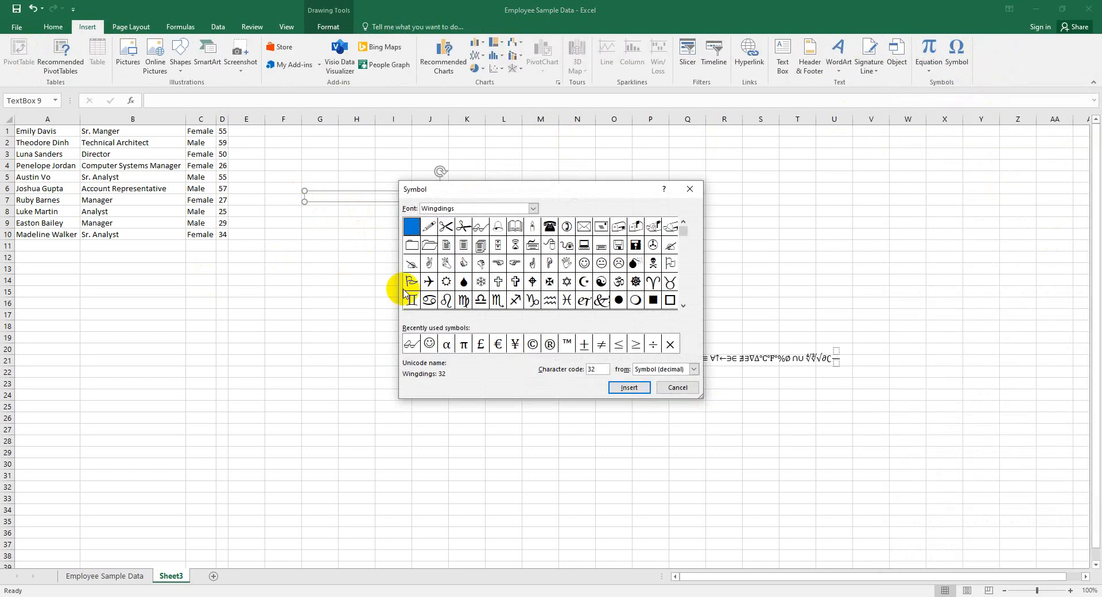
left_click(690, 189)
Append another Area of Circle equation inside the row 7 box, followed by an empty stacked fraction.
left_click(931, 74)
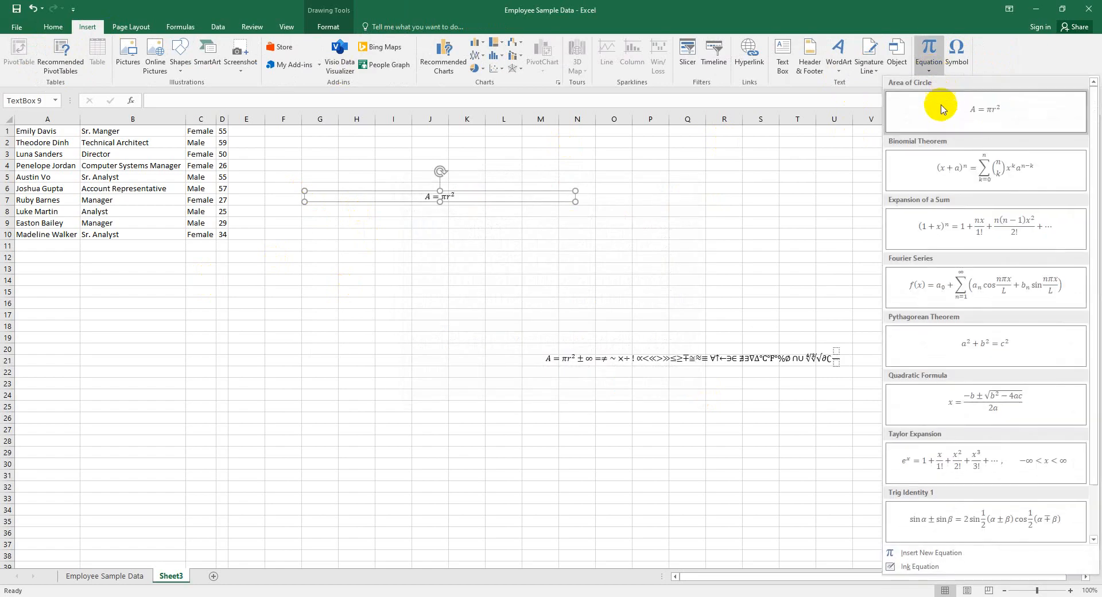
left_click(937, 105)
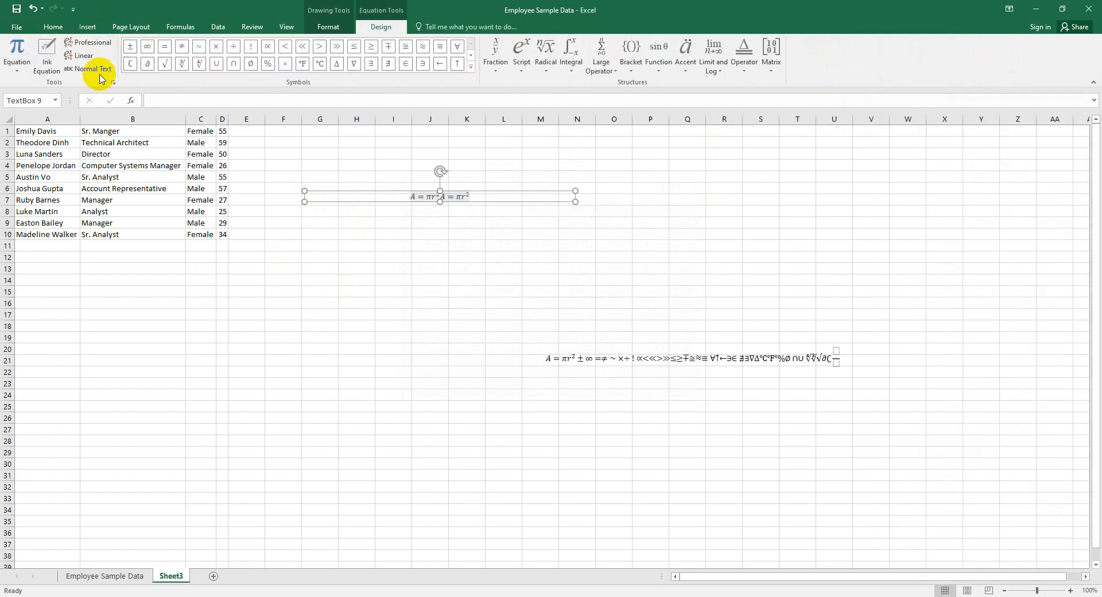
left_click(501, 70)
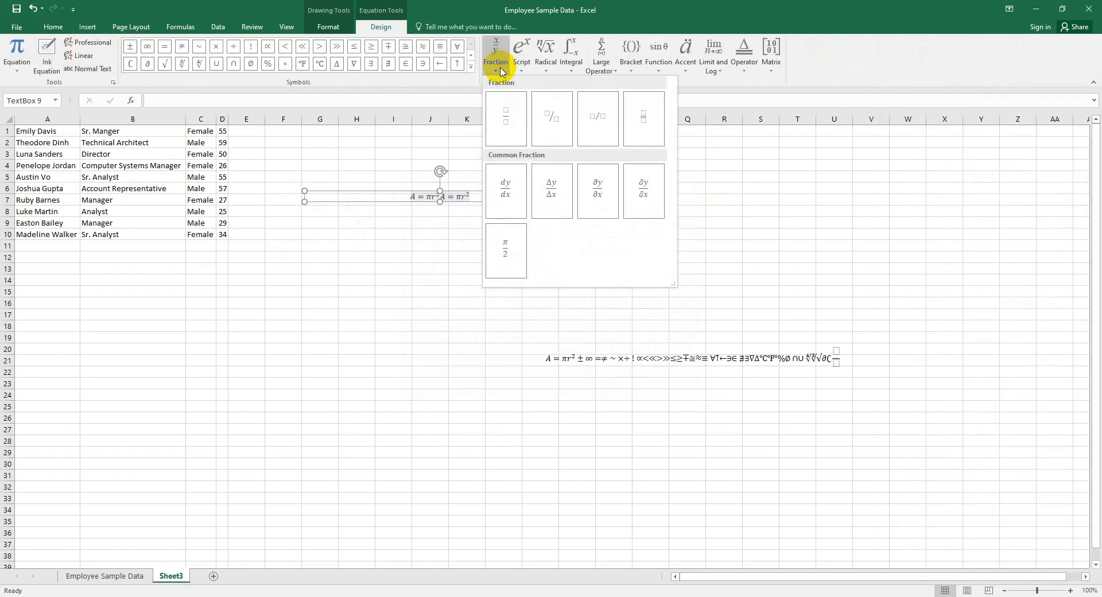
left_click(514, 116)
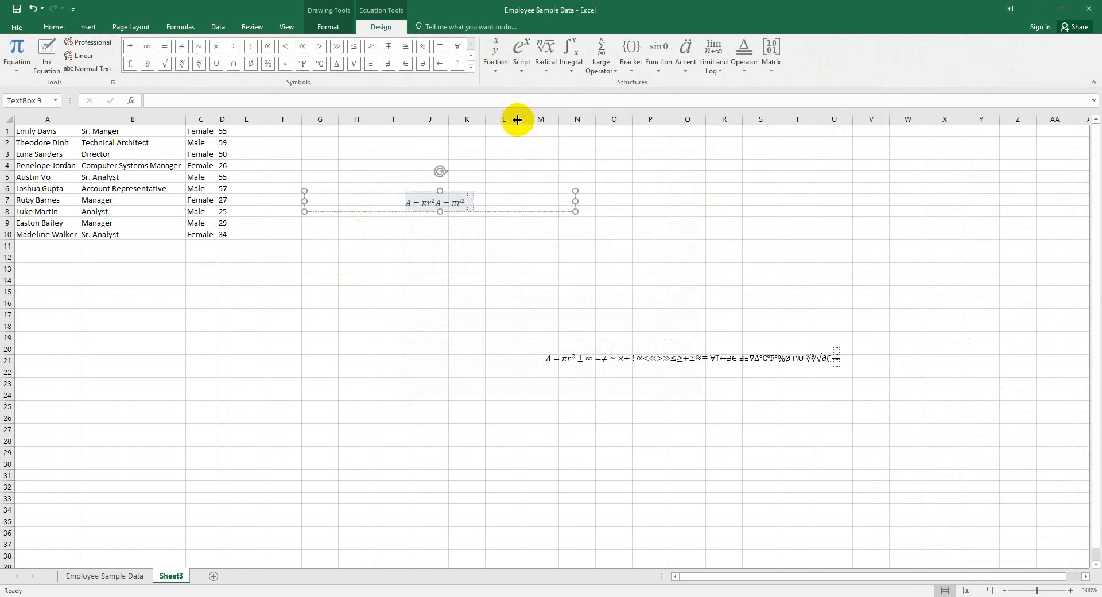
Append an empty superscript structure to the row 7 equation and leave equation editing.
left_click(522, 54)
left_click(545, 120)
left_click(574, 119)
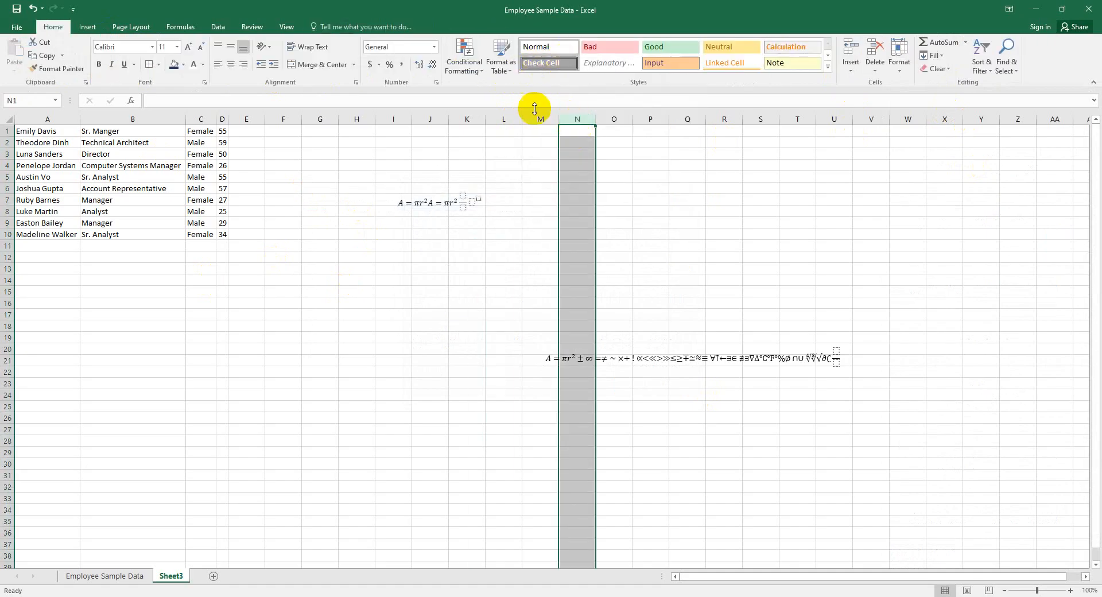
left_click(467, 256)
Browse the Wingdings characters in the Symbol dialog for cell I9, then close it without inserting any.
left_click(388, 220)
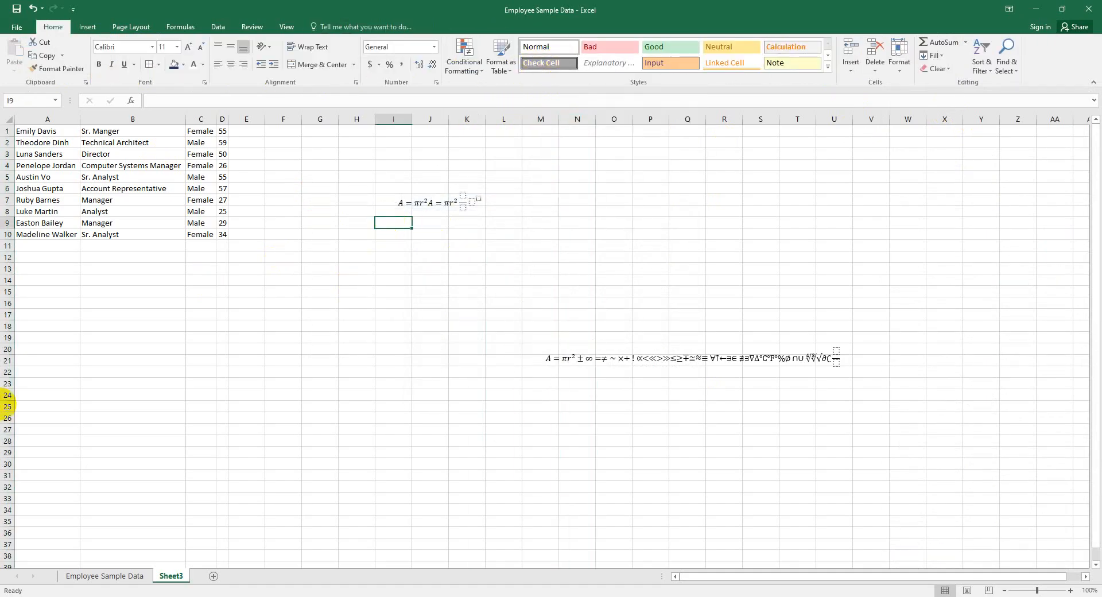
left_click(88, 27)
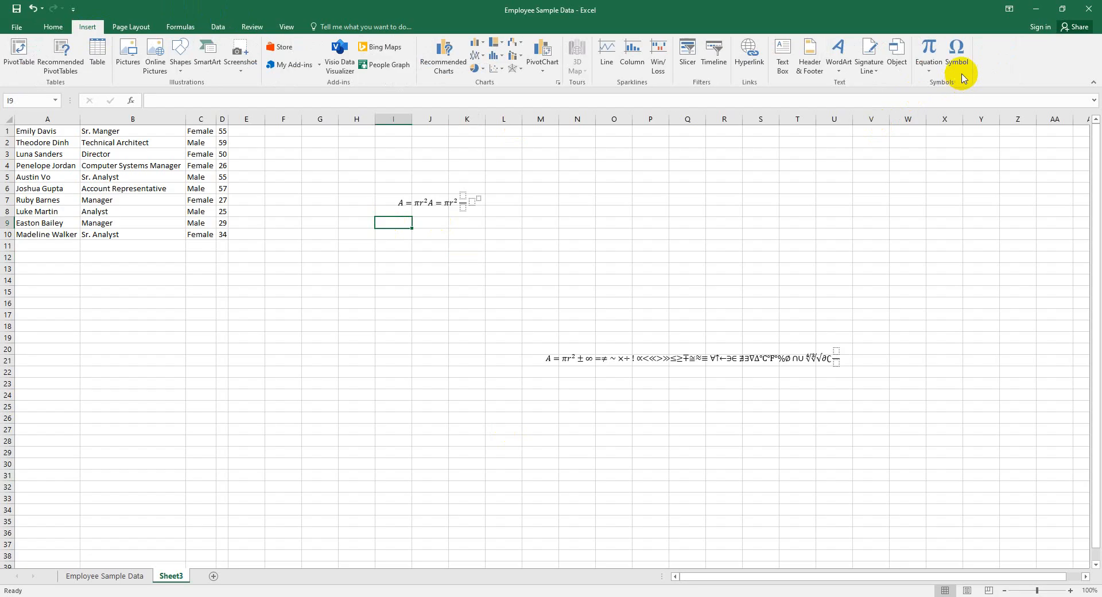
left_click(958, 56)
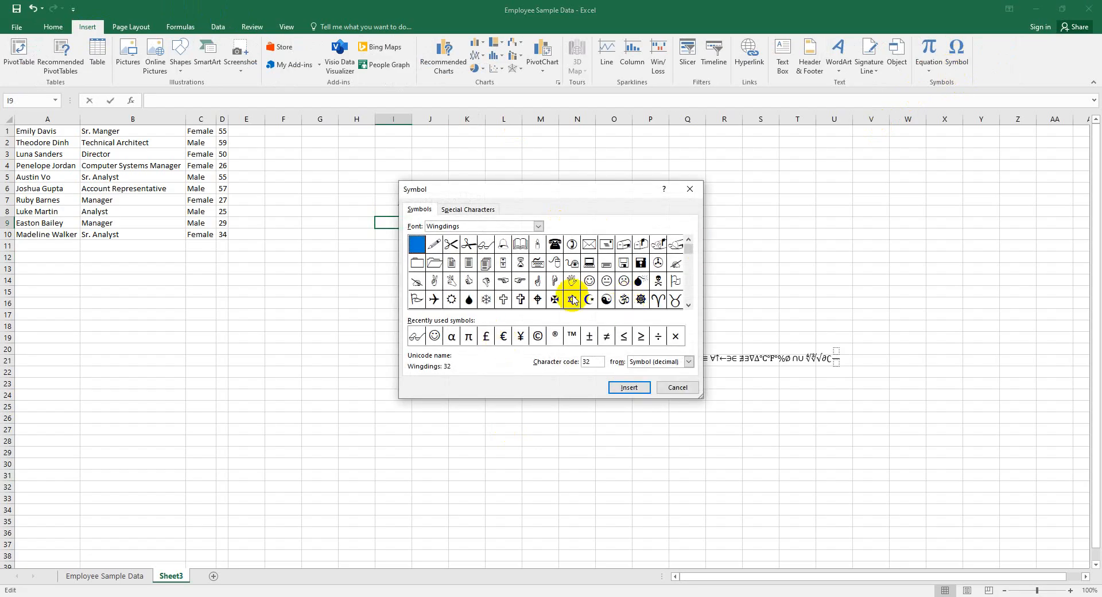
left_click(689, 189)
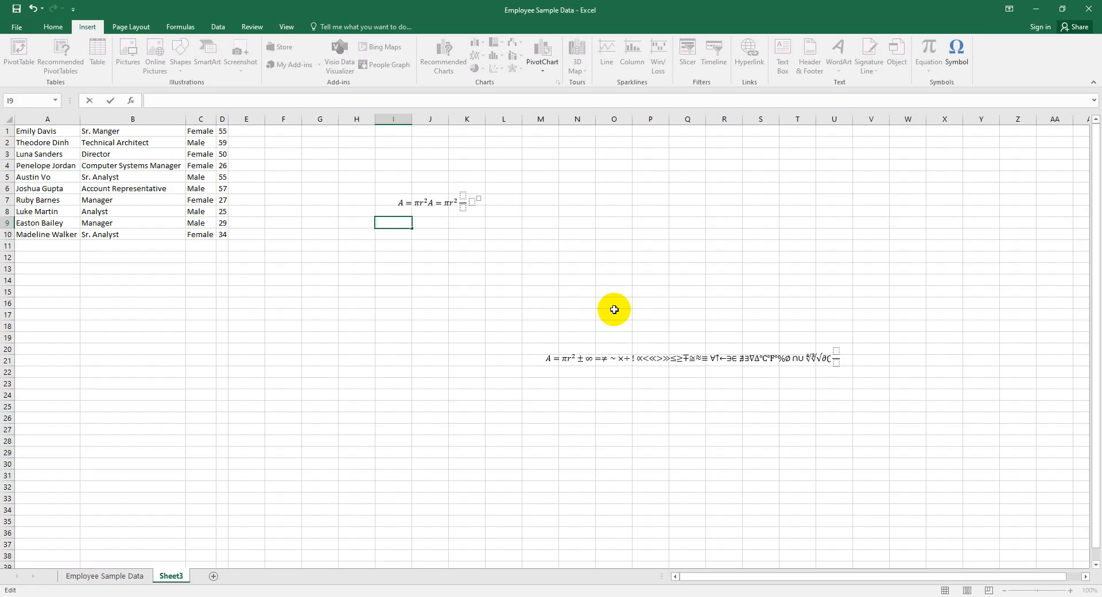
From cell V2, view the existing connections offered for a slicer and close the dialog without choosing one.
left_click(879, 141)
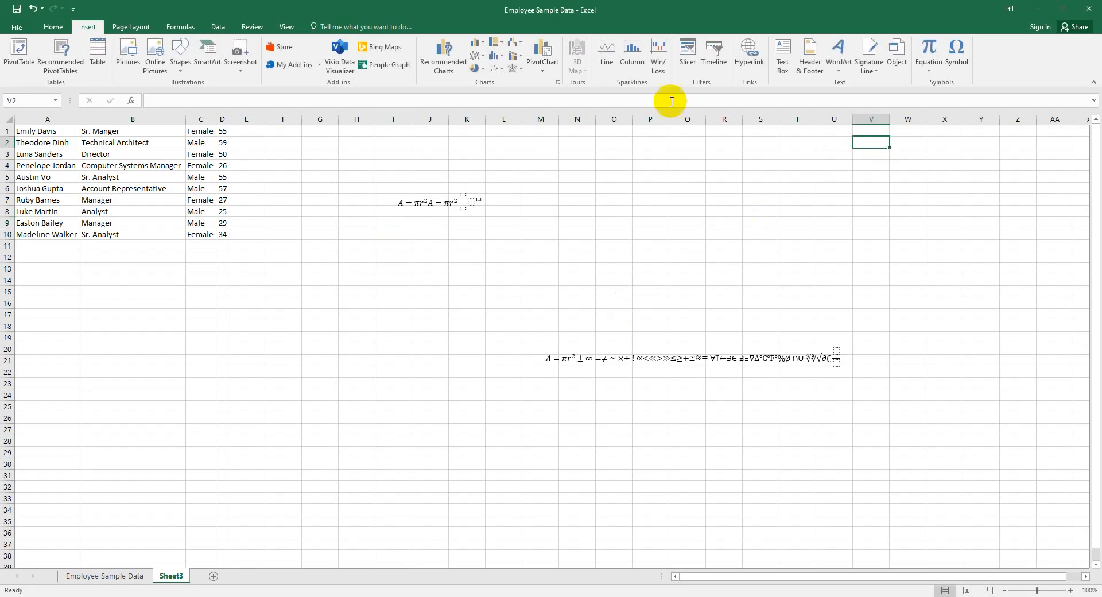
left_click(686, 57)
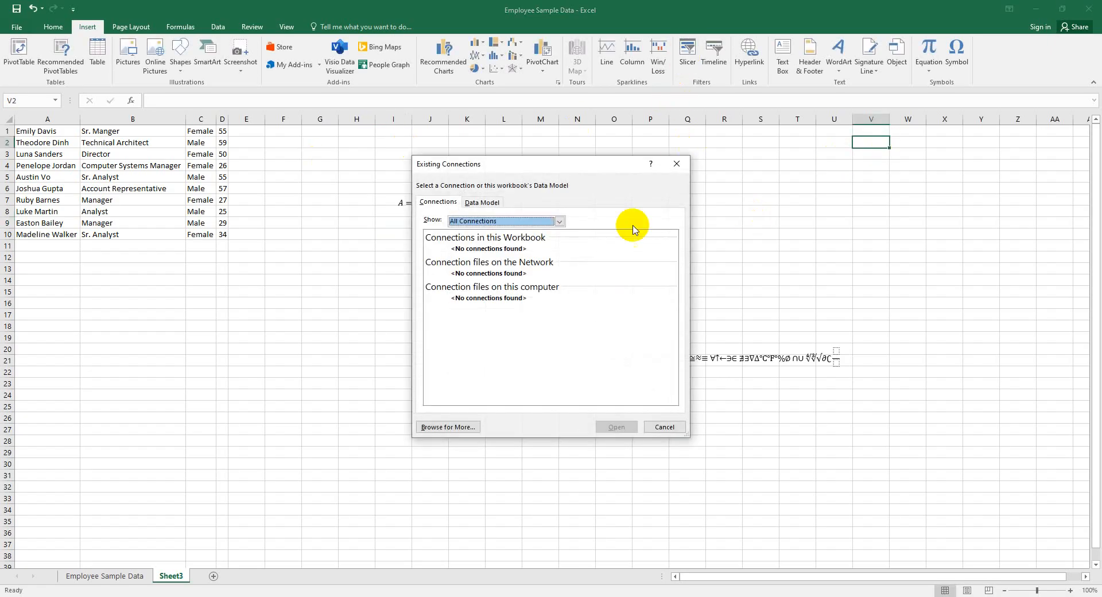
left_click(676, 164)
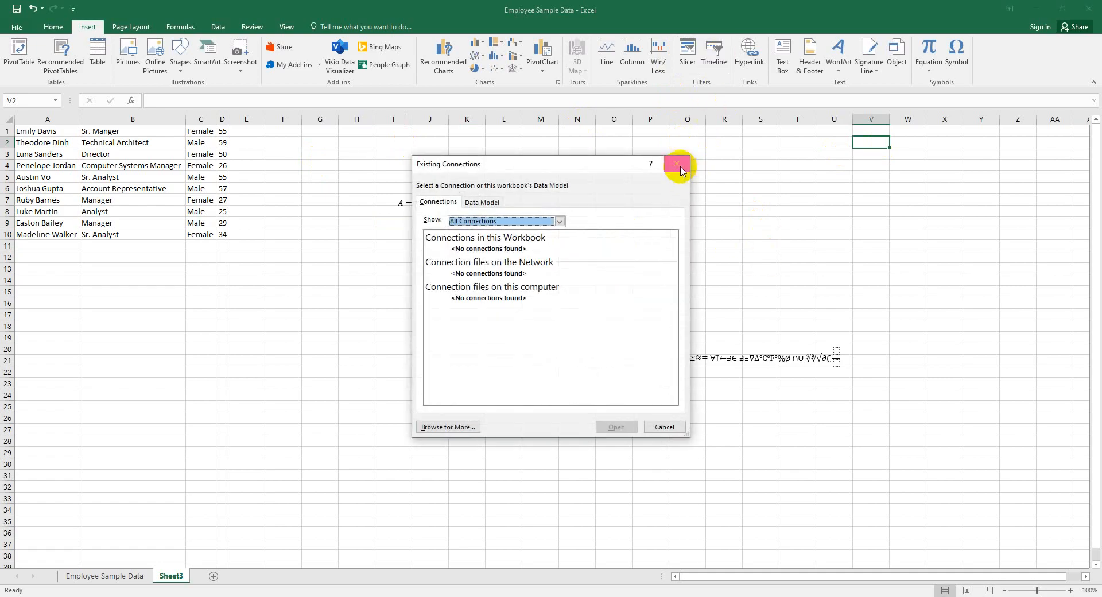
Draw an empty text box spanning about columns N to R and rows 9 to 19, and leave text editing.
left_click(673, 167)
left_click(784, 64)
left_click_drag(555, 220, 733, 348)
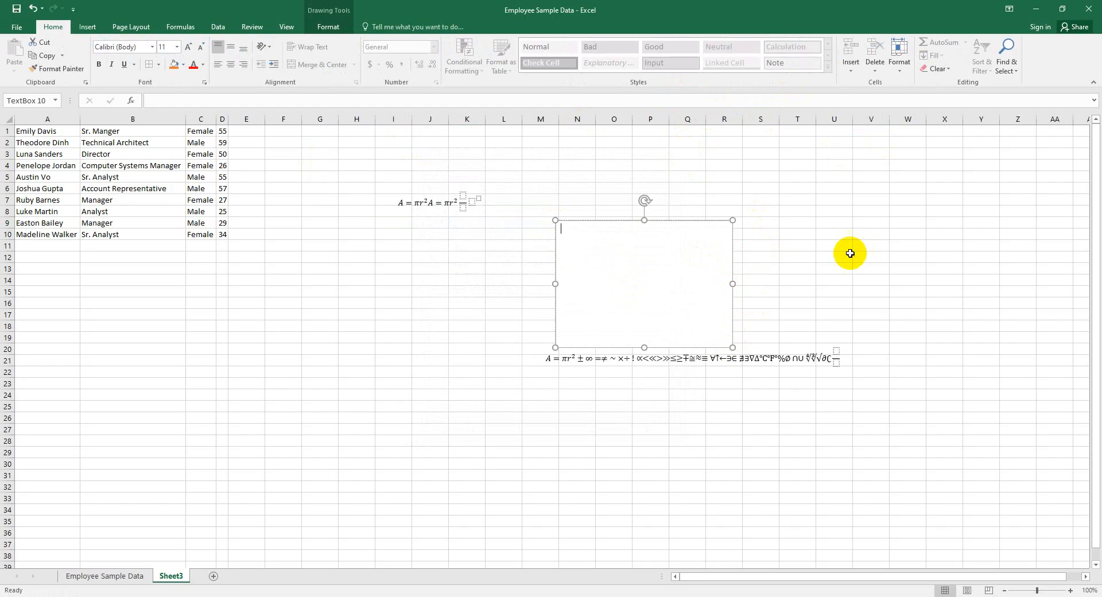
left_click(935, 300)
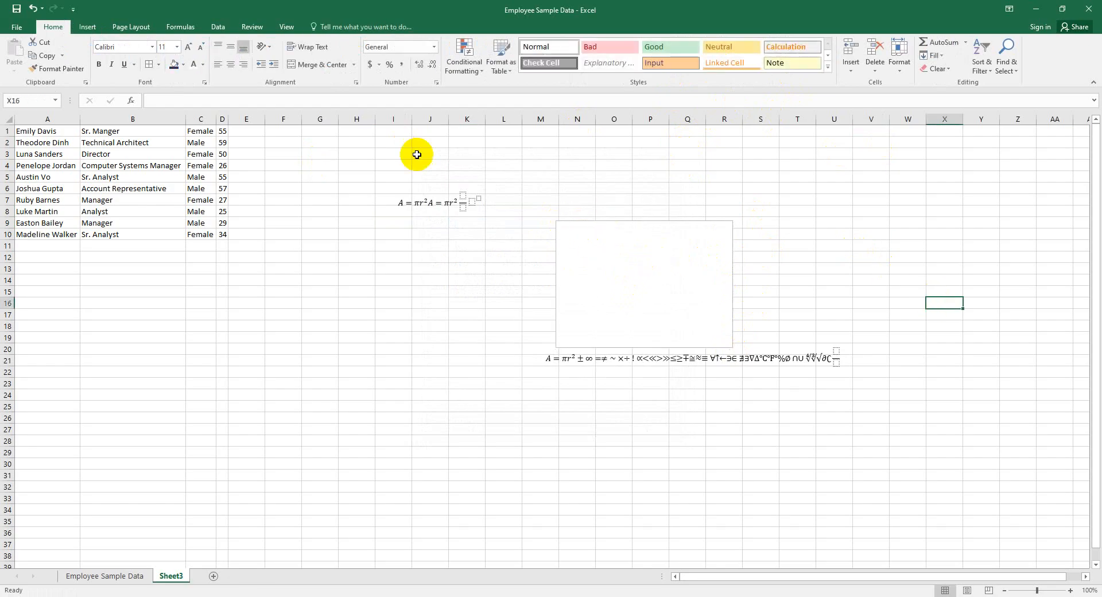
Open the worksheet's header for editing in page layout and leave it without entering any text.
left_click(85, 30)
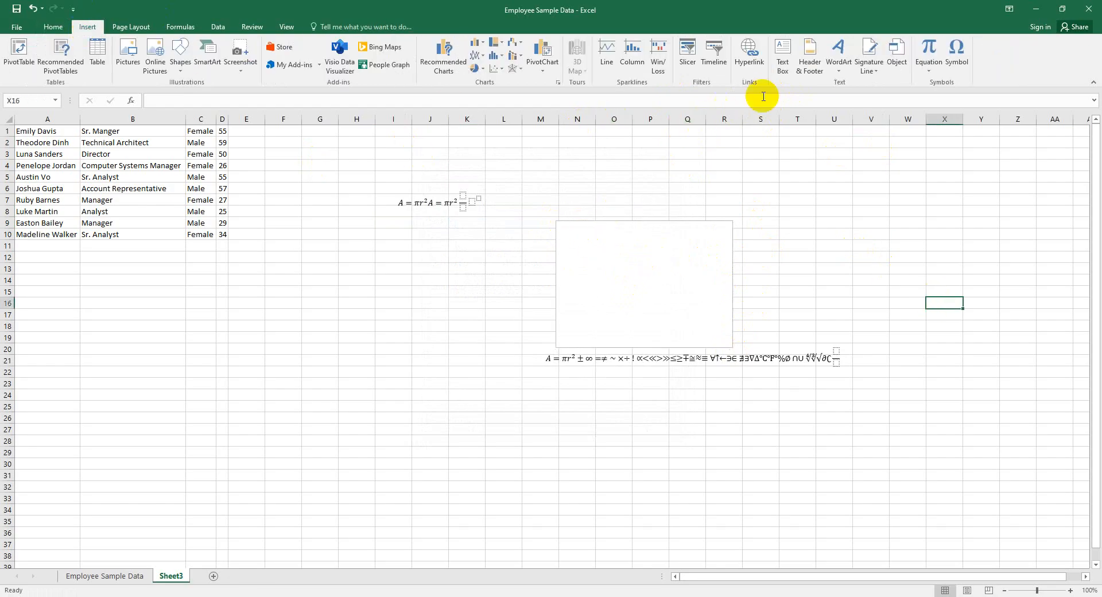
left_click(810, 60)
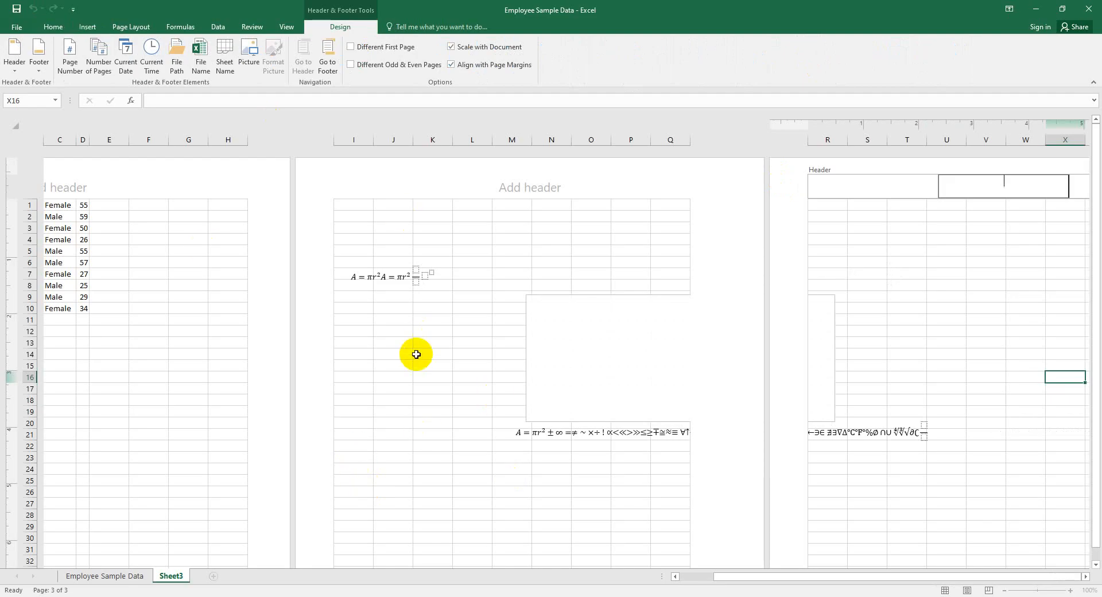
left_click(238, 164)
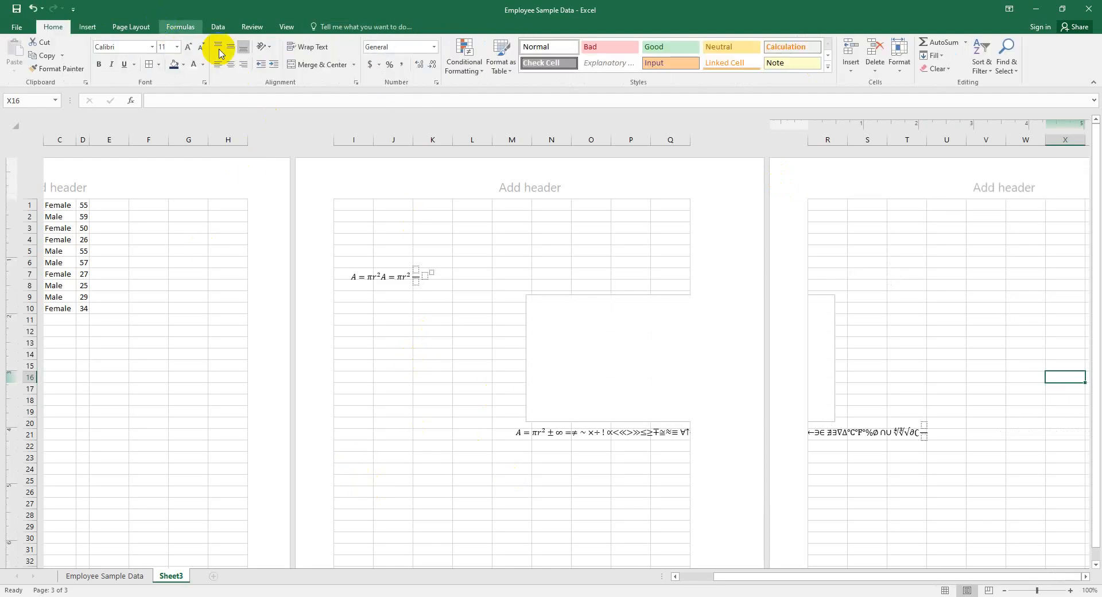
Insert a WordArt object in the first gallery style on the third page, keeping its placeholder text.
left_click(87, 27)
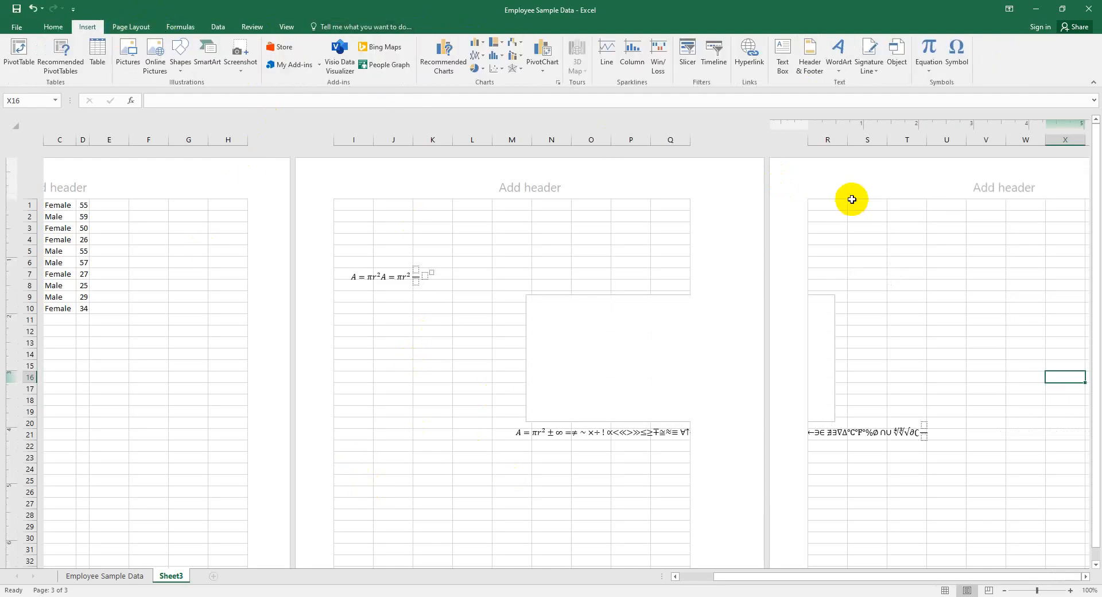
left_click(839, 66)
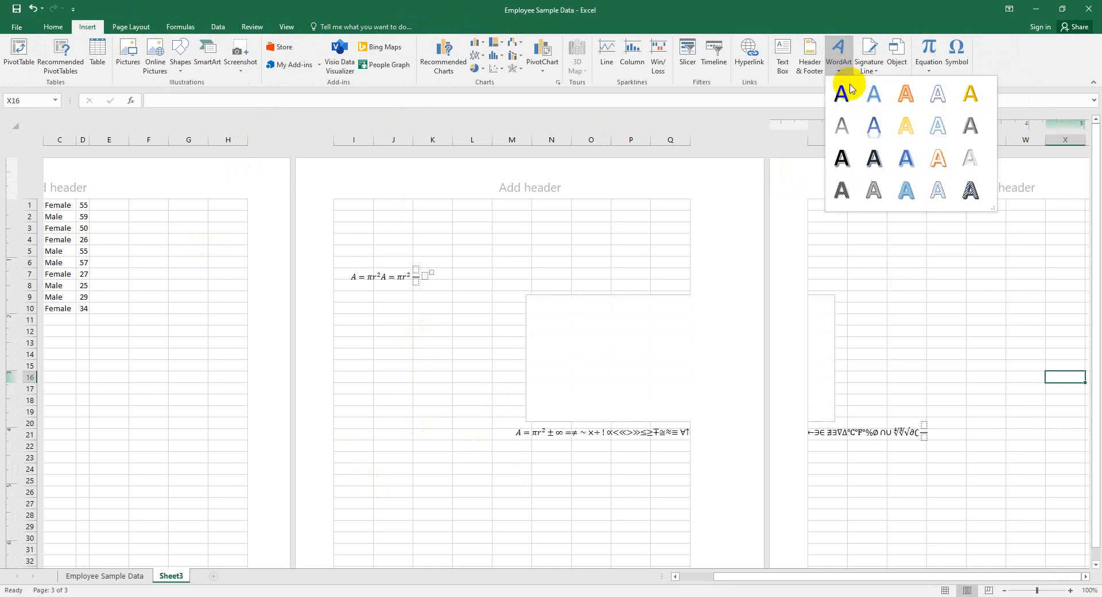
left_click(839, 94)
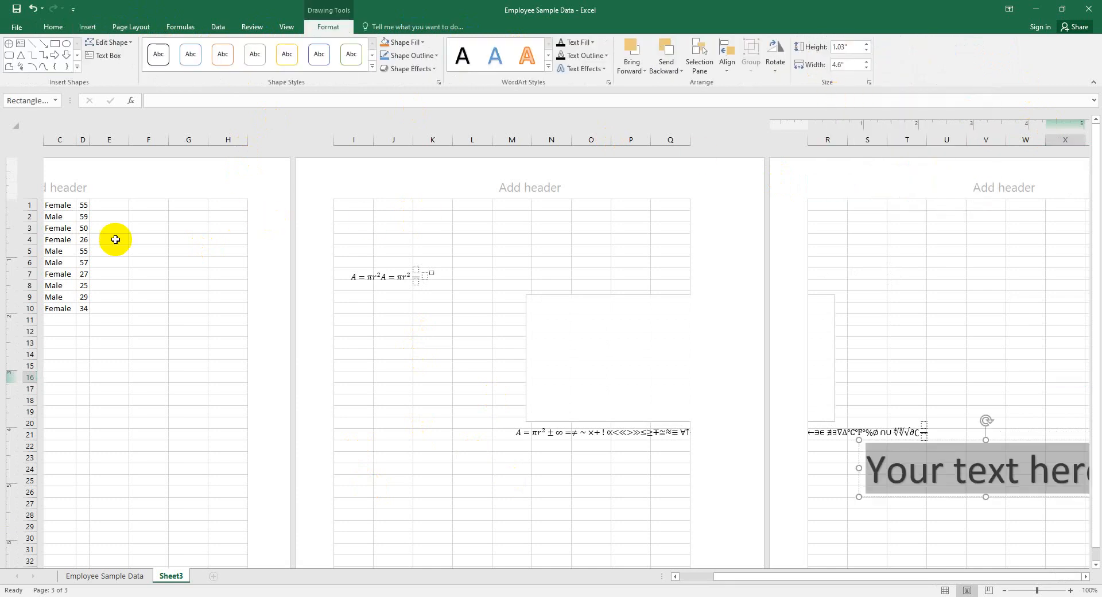
From cell A3, insert another WordArt object in the first black style on the first page, keeping its placeholder text.
left_click(45, 223)
key("Home")
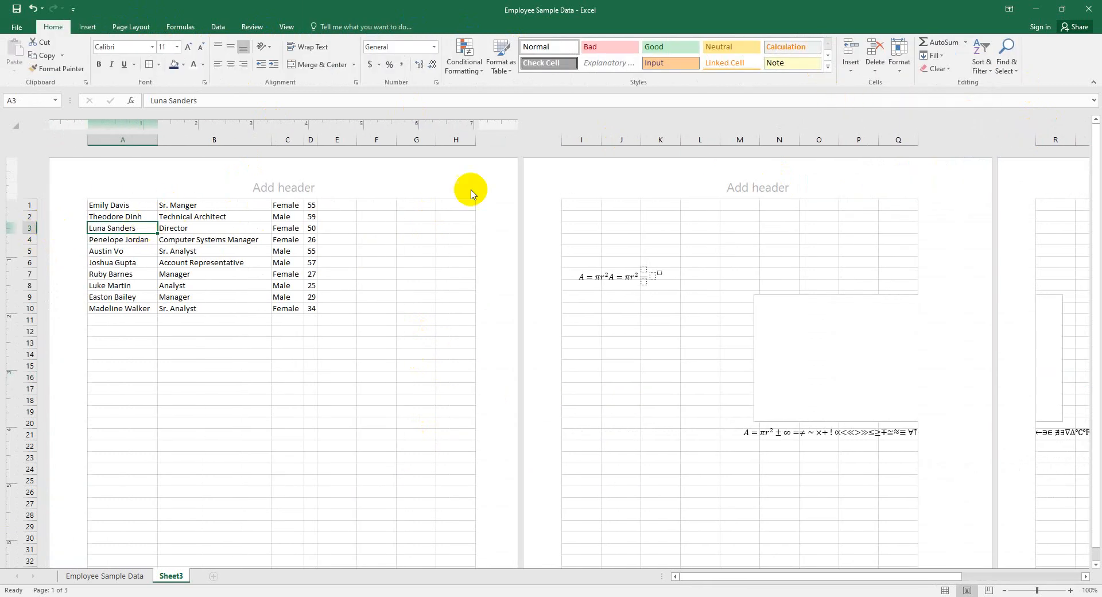
left_click(89, 27)
left_click(839, 58)
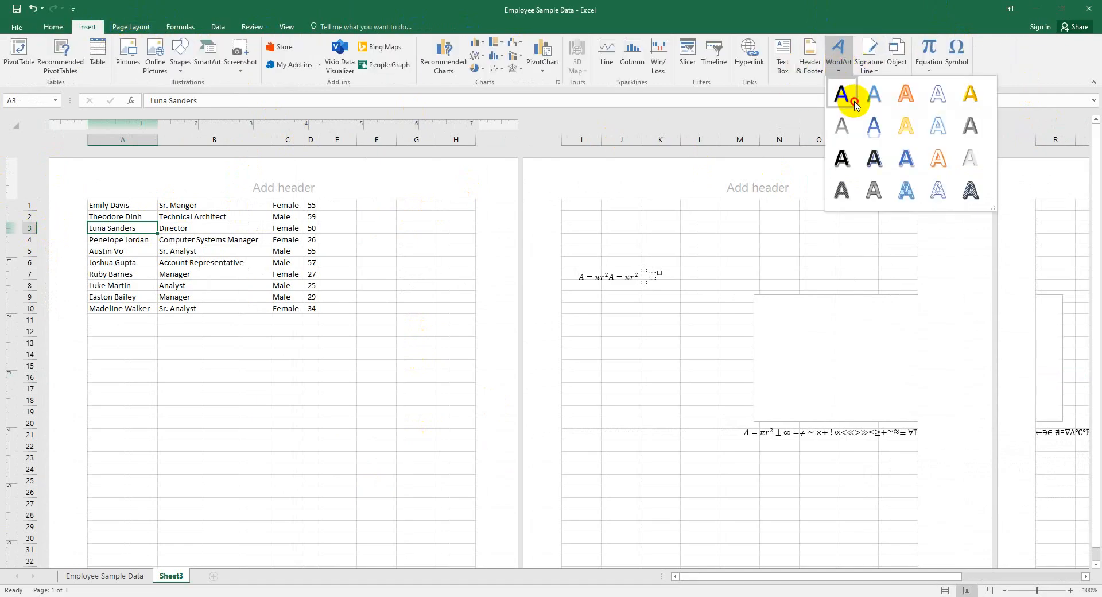
left_click(872, 100)
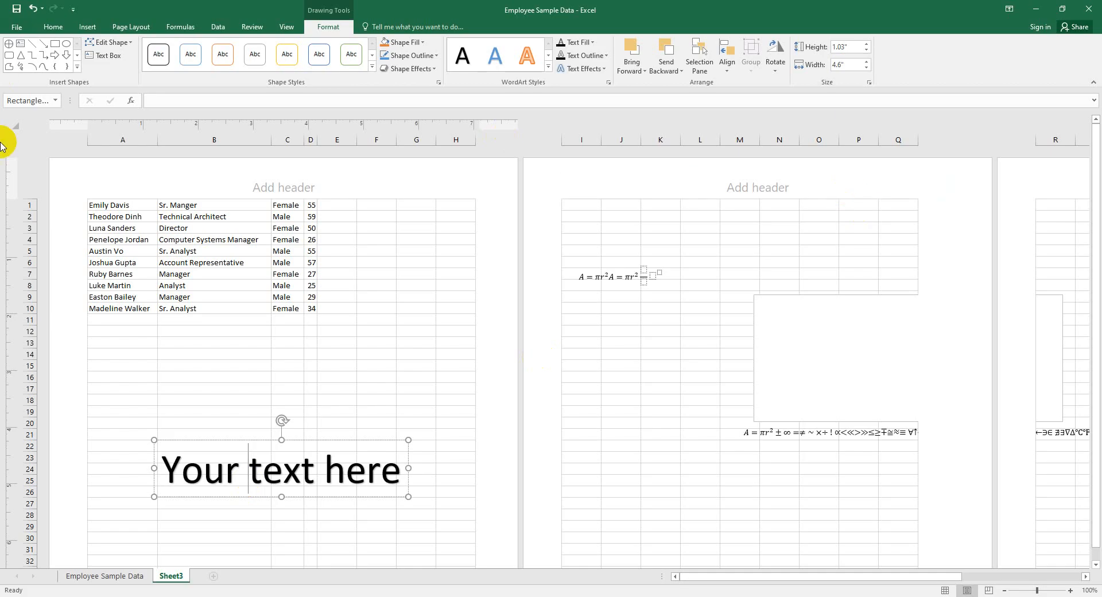
View the Signature Line choices and close them without adding a signature line.
left_click(88, 27)
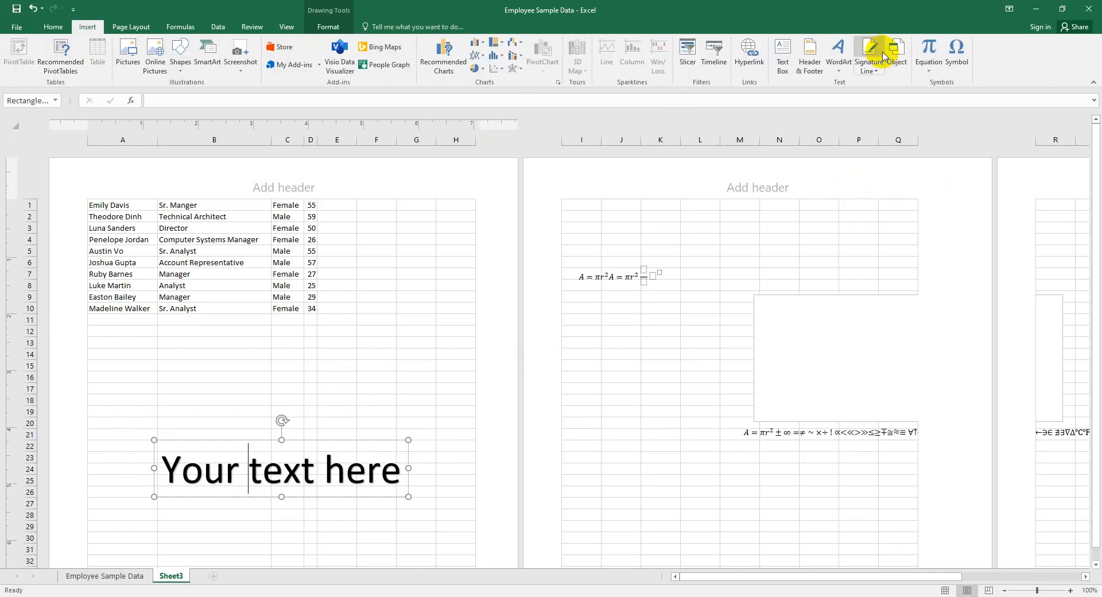
left_click(873, 75)
left_click(870, 156)
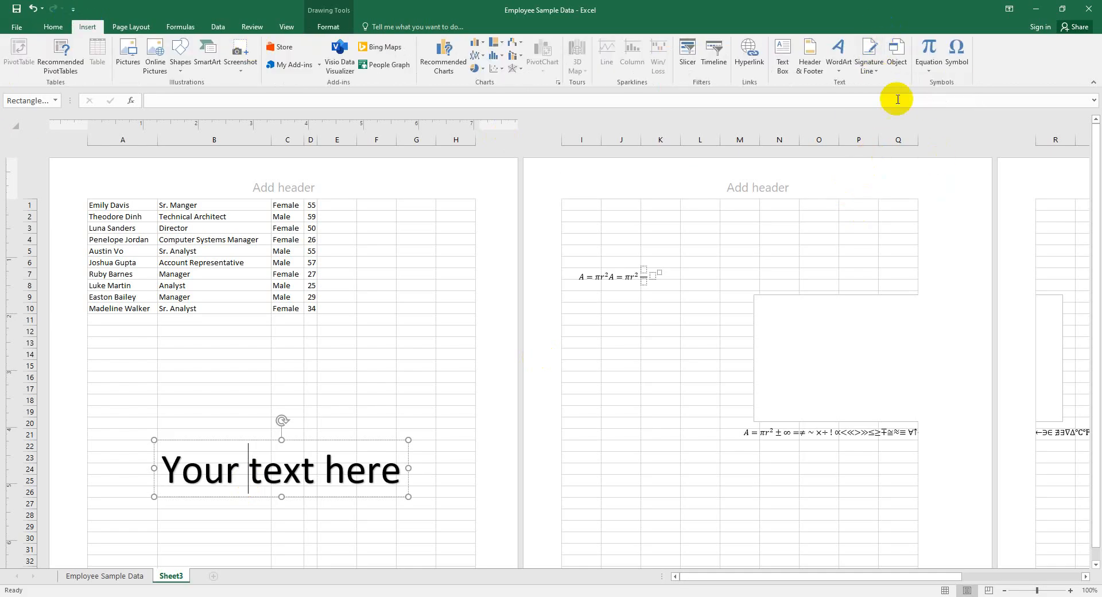